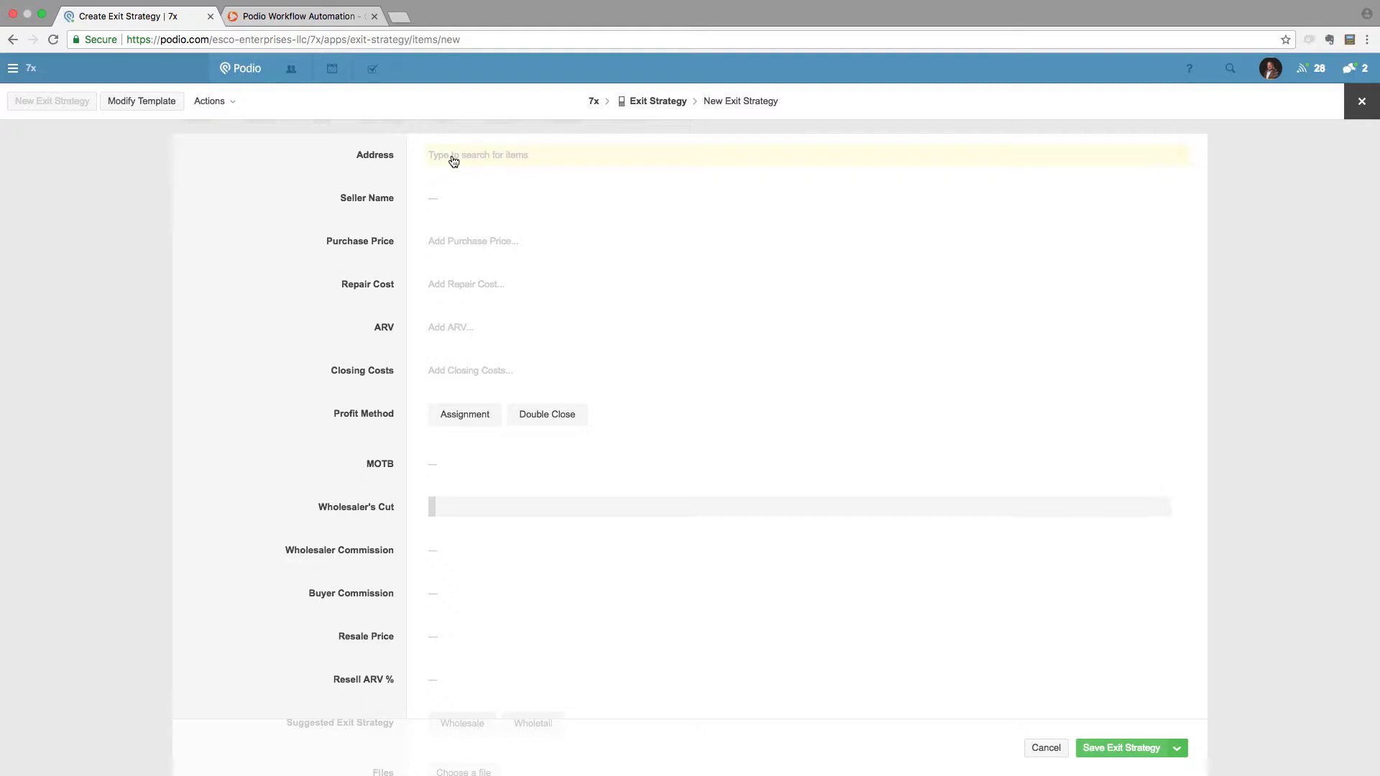
- Find the seller's property in the address database and link it to the new exit strategy's Address field
click(454, 161)
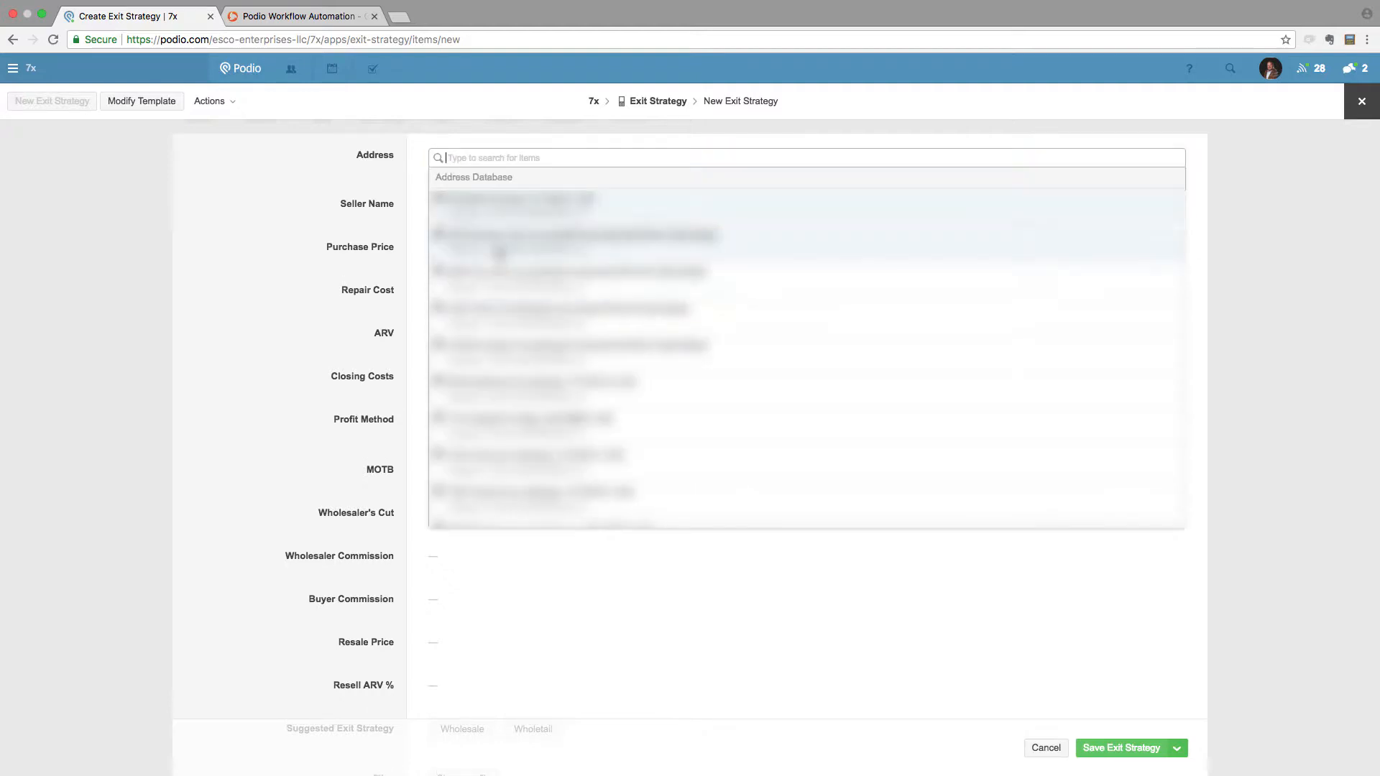
text(424)
click(489, 216)
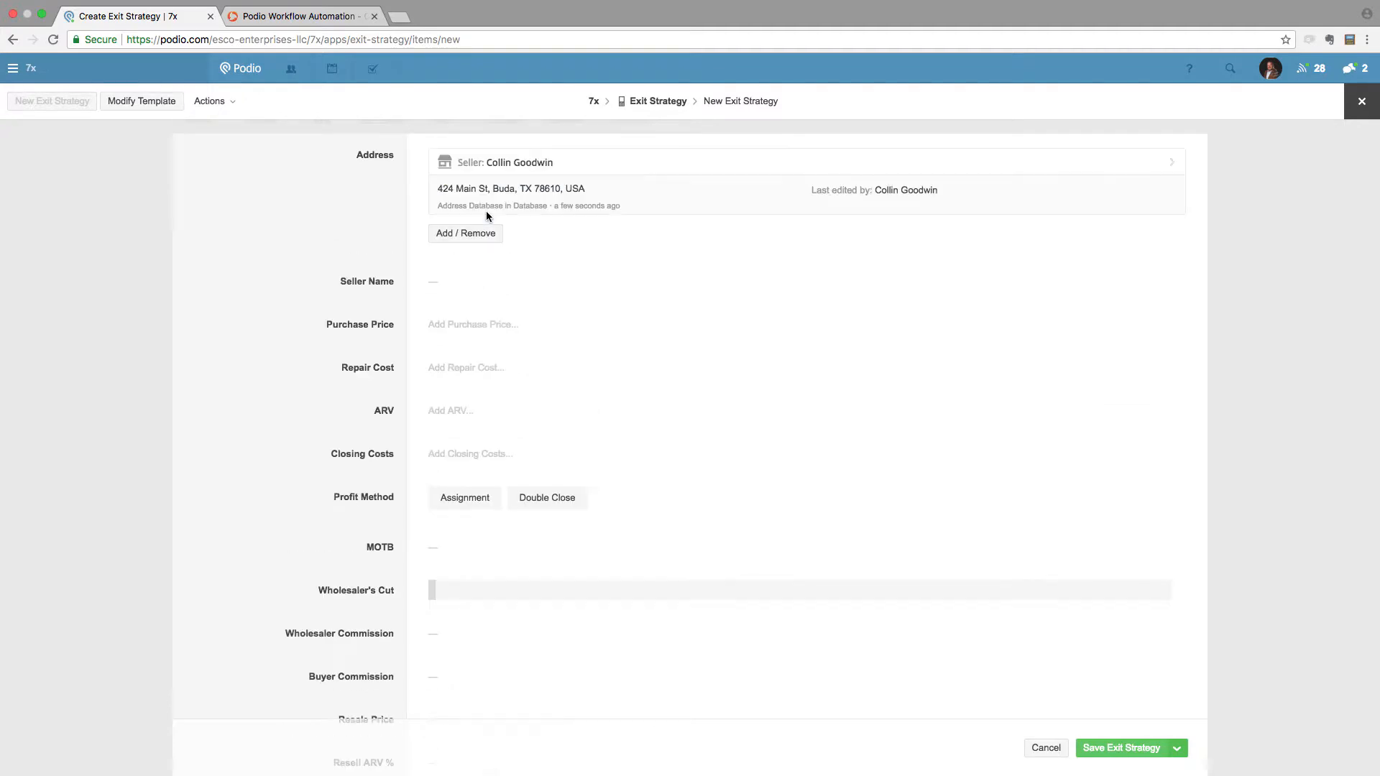
- Enter a purchase price of $200,000 and a repair cost of $30,000 for the property
scroll(304, 217, down, 3)
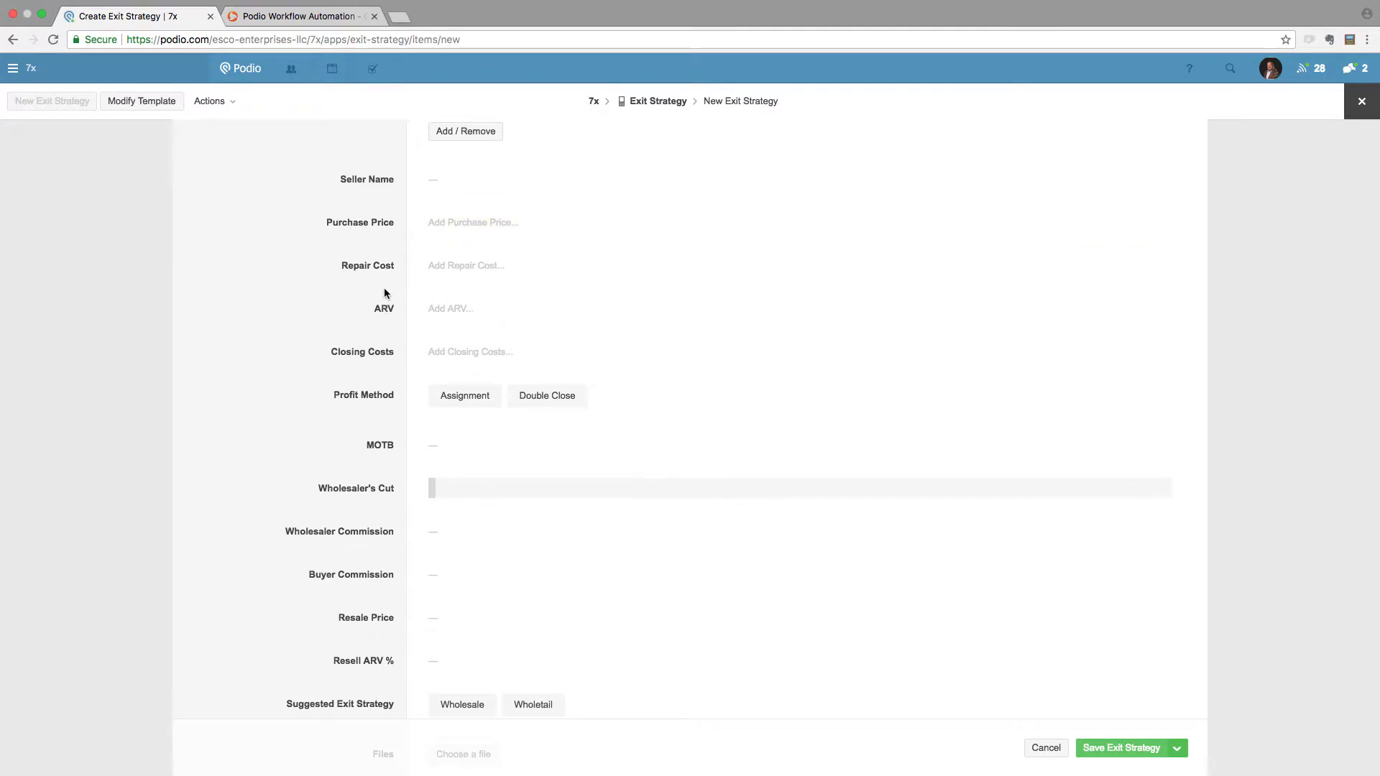
scroll(383, 331, up, 1)
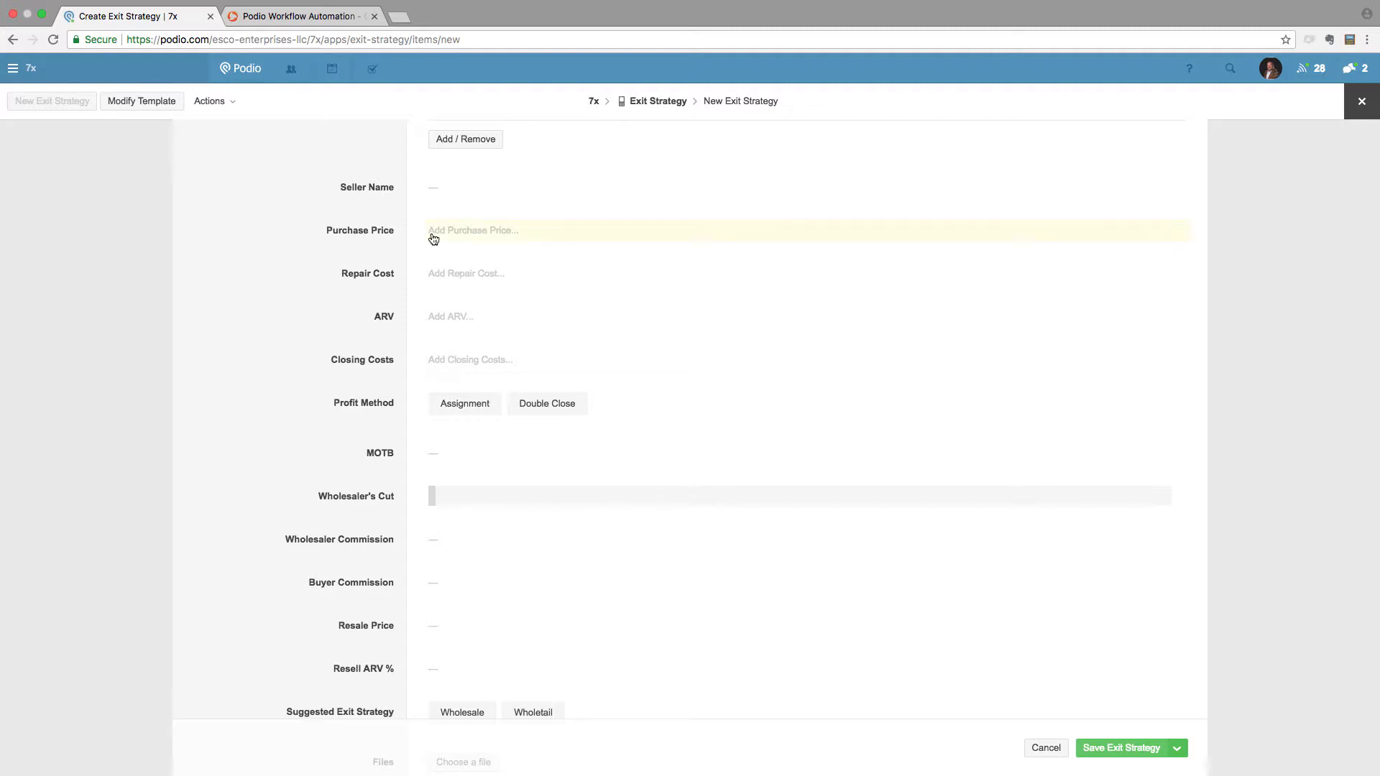
click(456, 235)
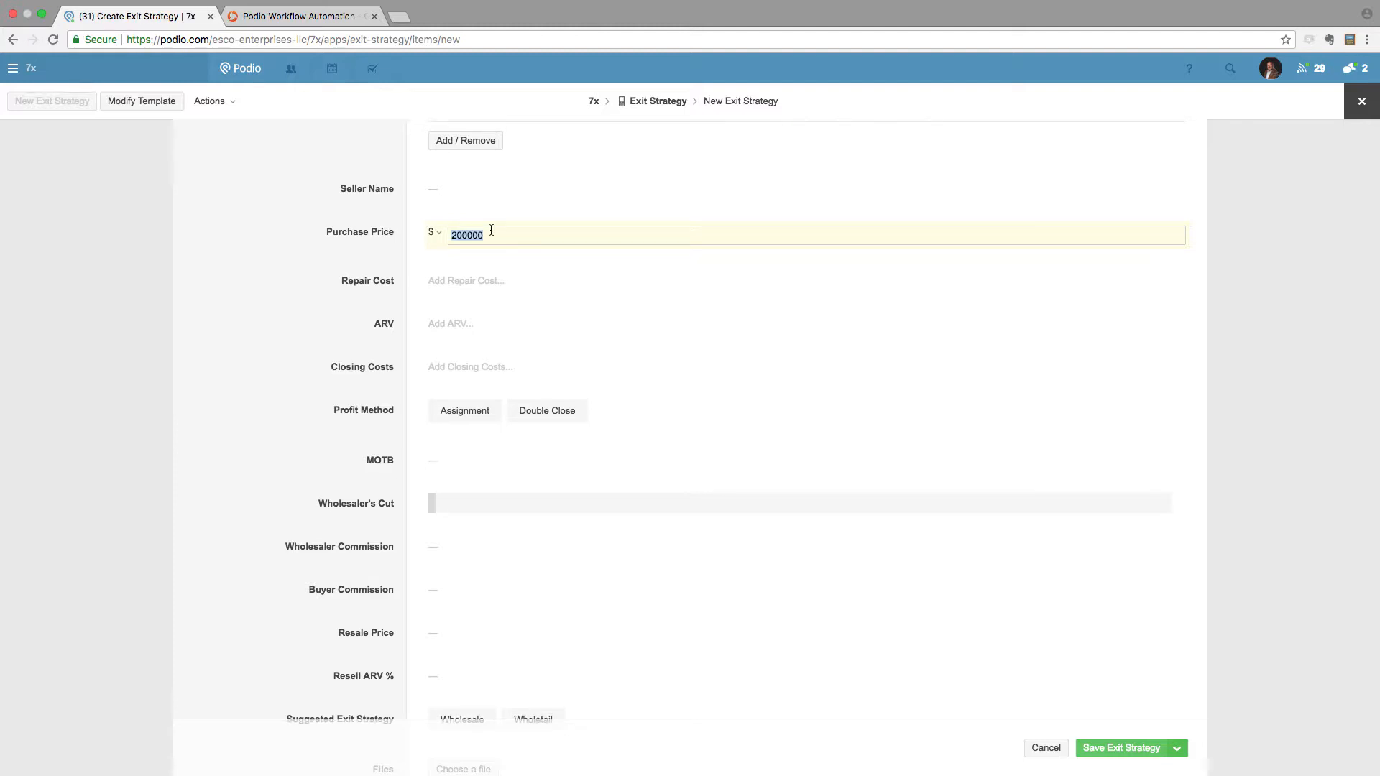
text(200000)
click(448, 281)
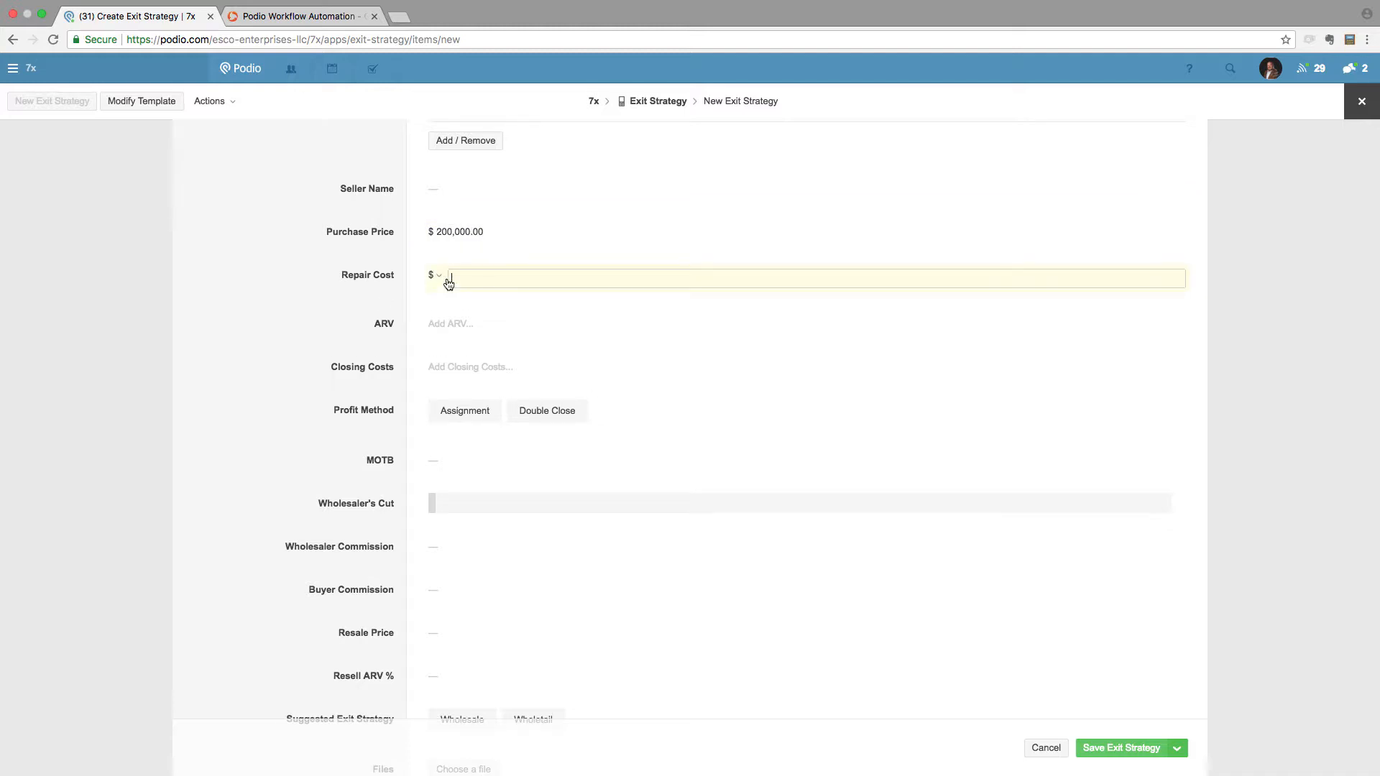
text(30000)
- Enter an ARV of $300,000 and closing costs of $10,000
click(457, 325)
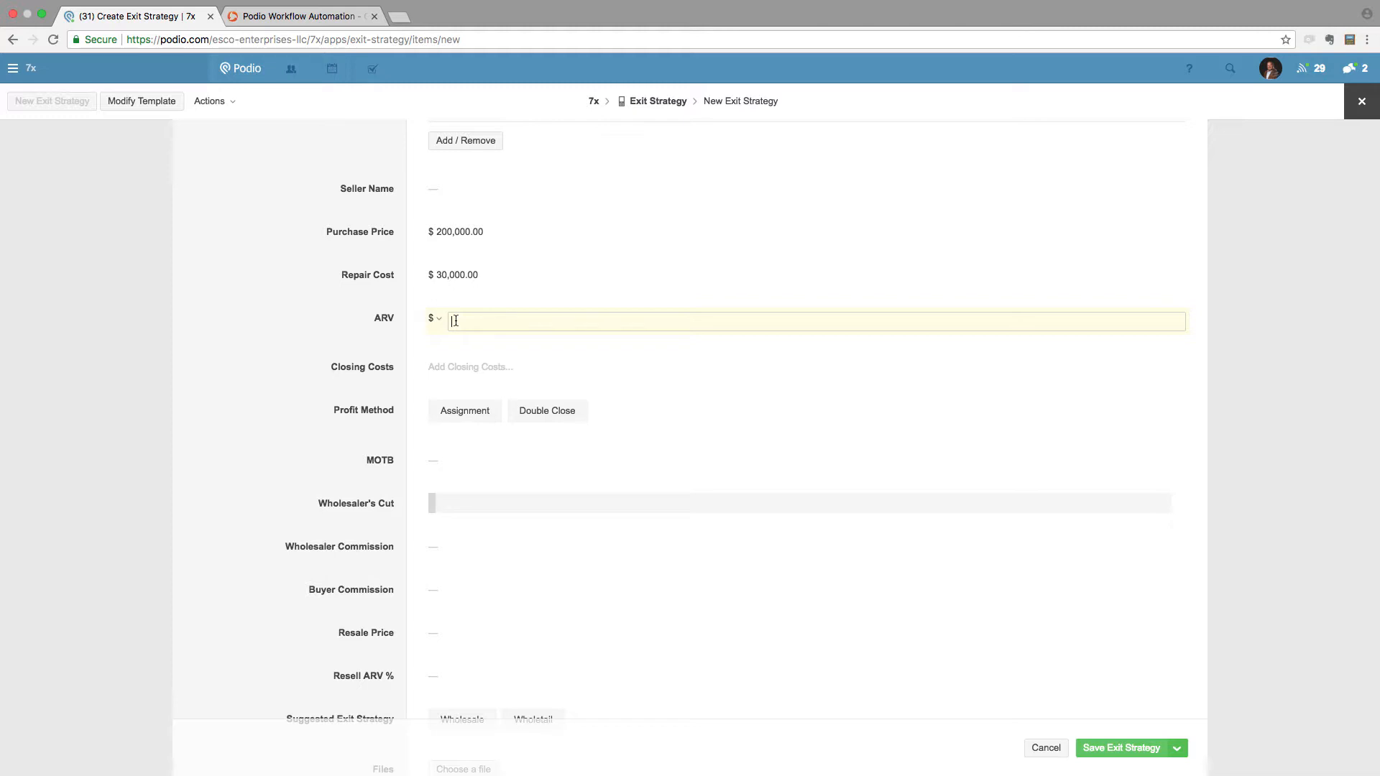
text(300000)
click(449, 367)
text(1000)
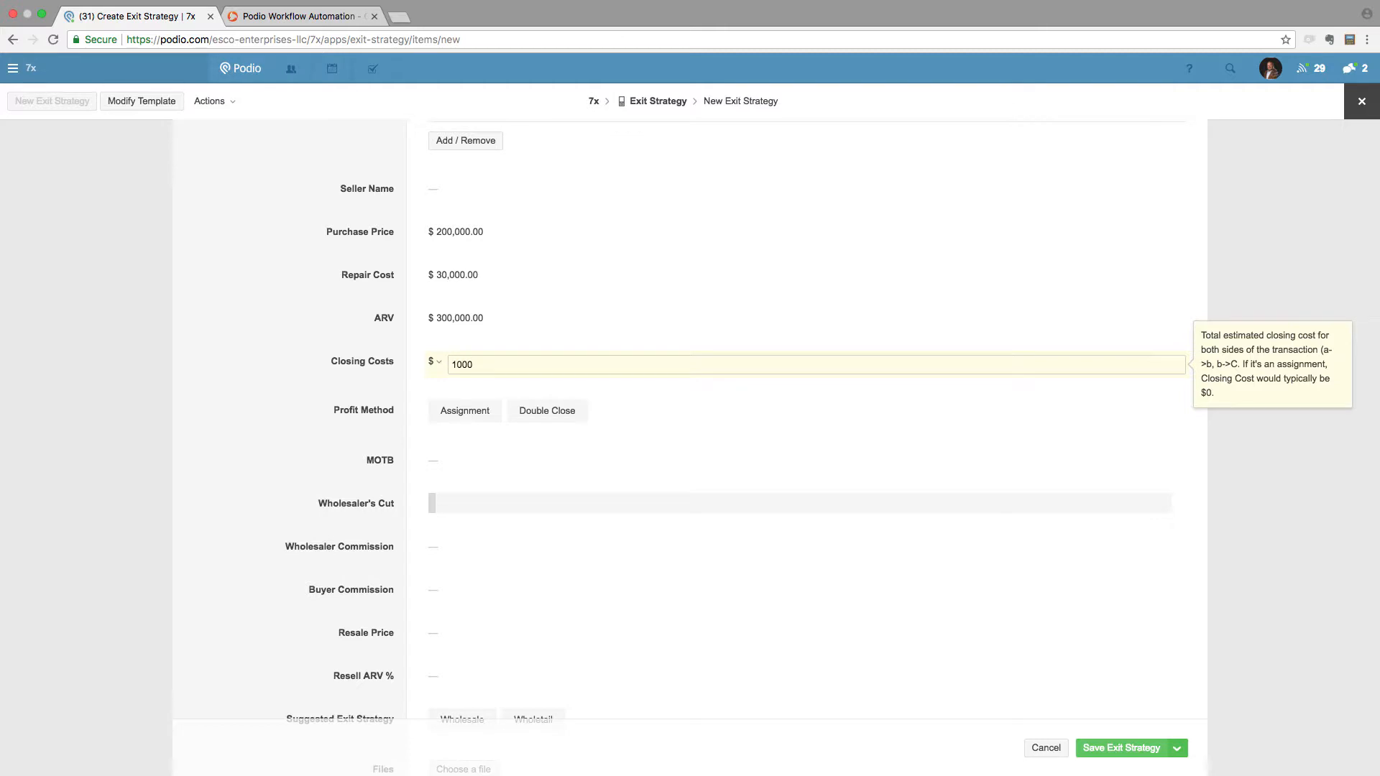
text(0)
click(273, 386)
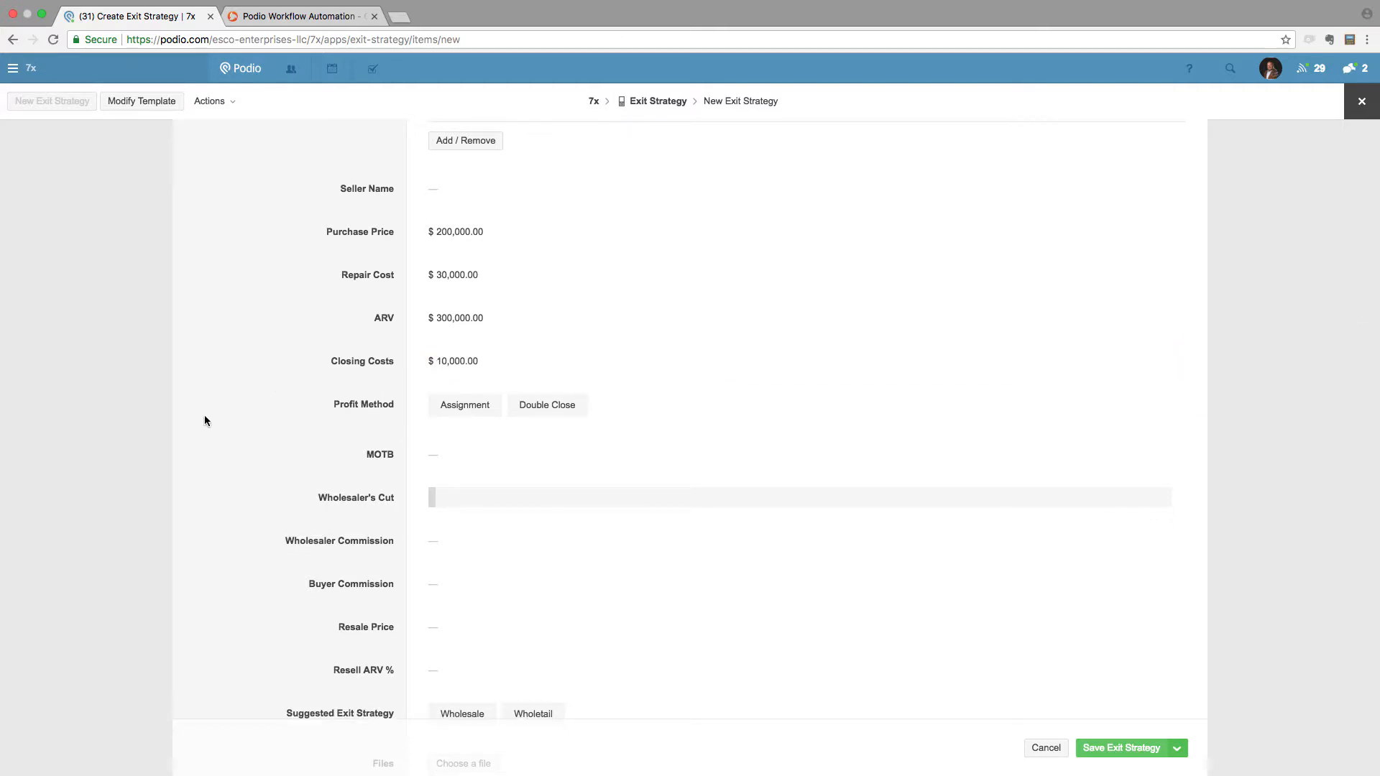
- Choose Assignment as the profit method and save the new exit strategy
click(514, 410)
click(462, 407)
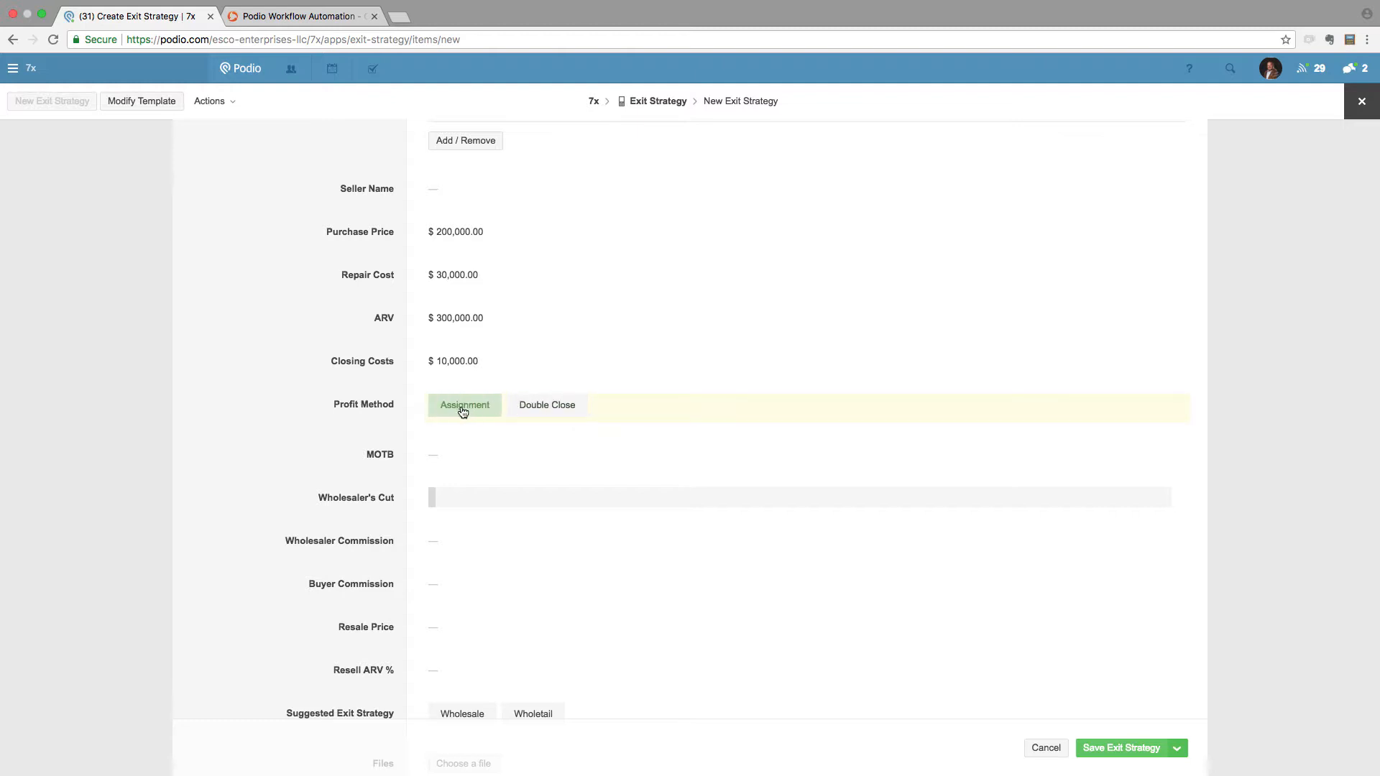
click(462, 407)
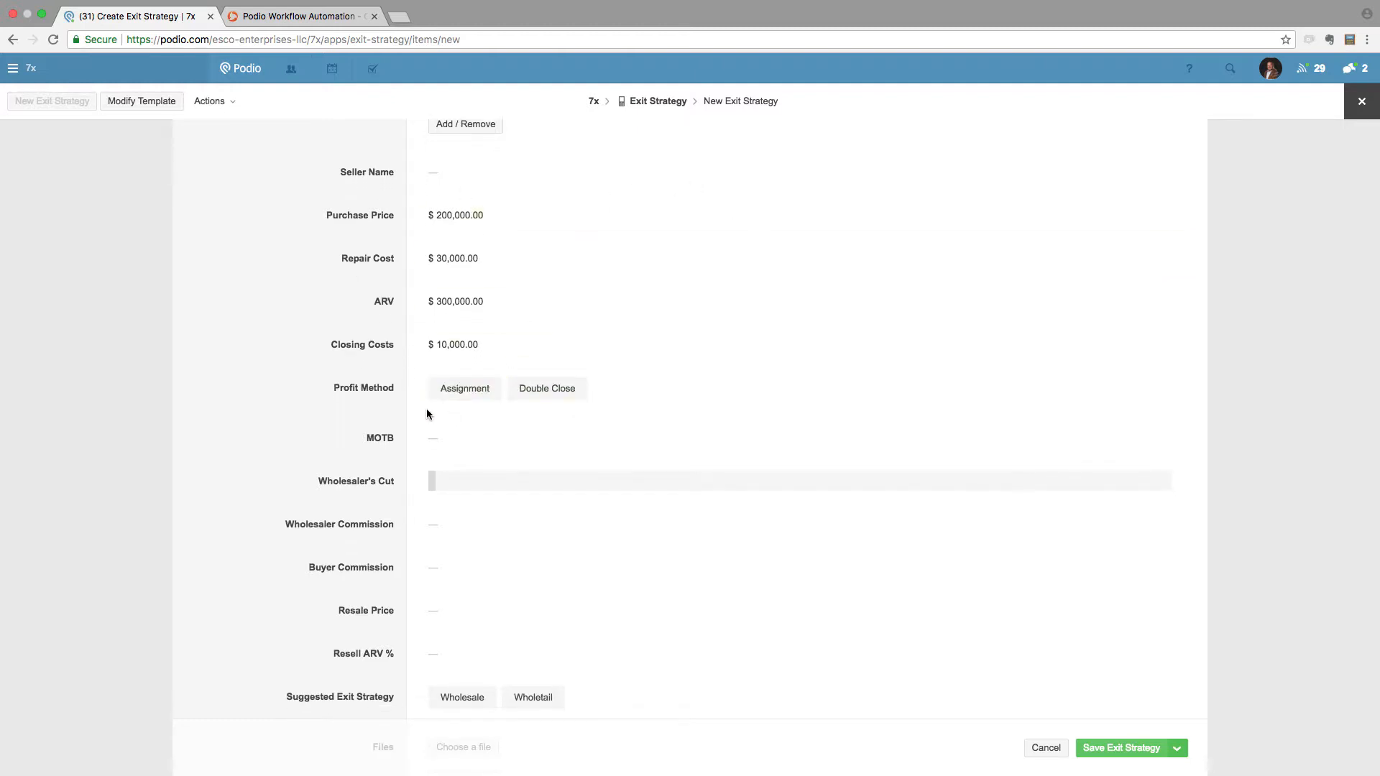
scroll(511, 434, up, 3)
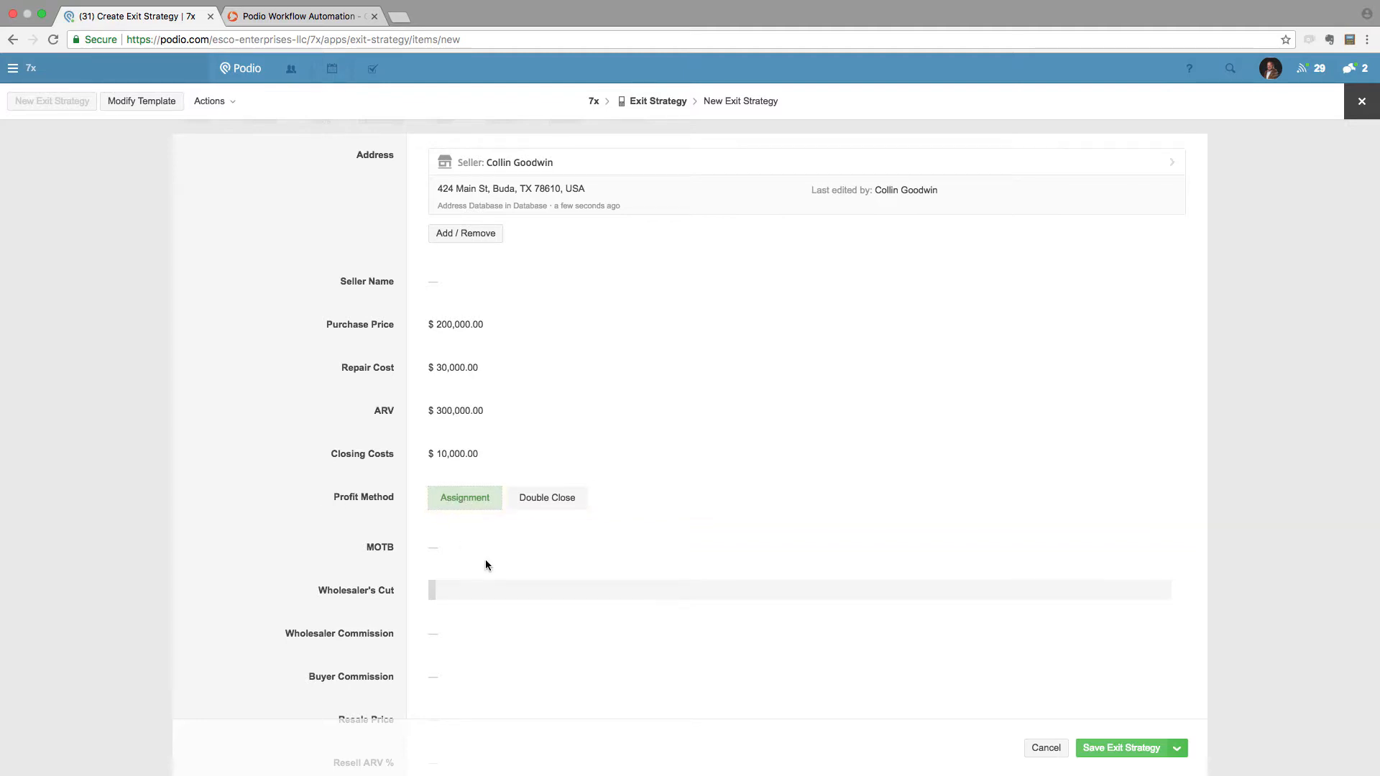
scroll(485, 560, down, 3)
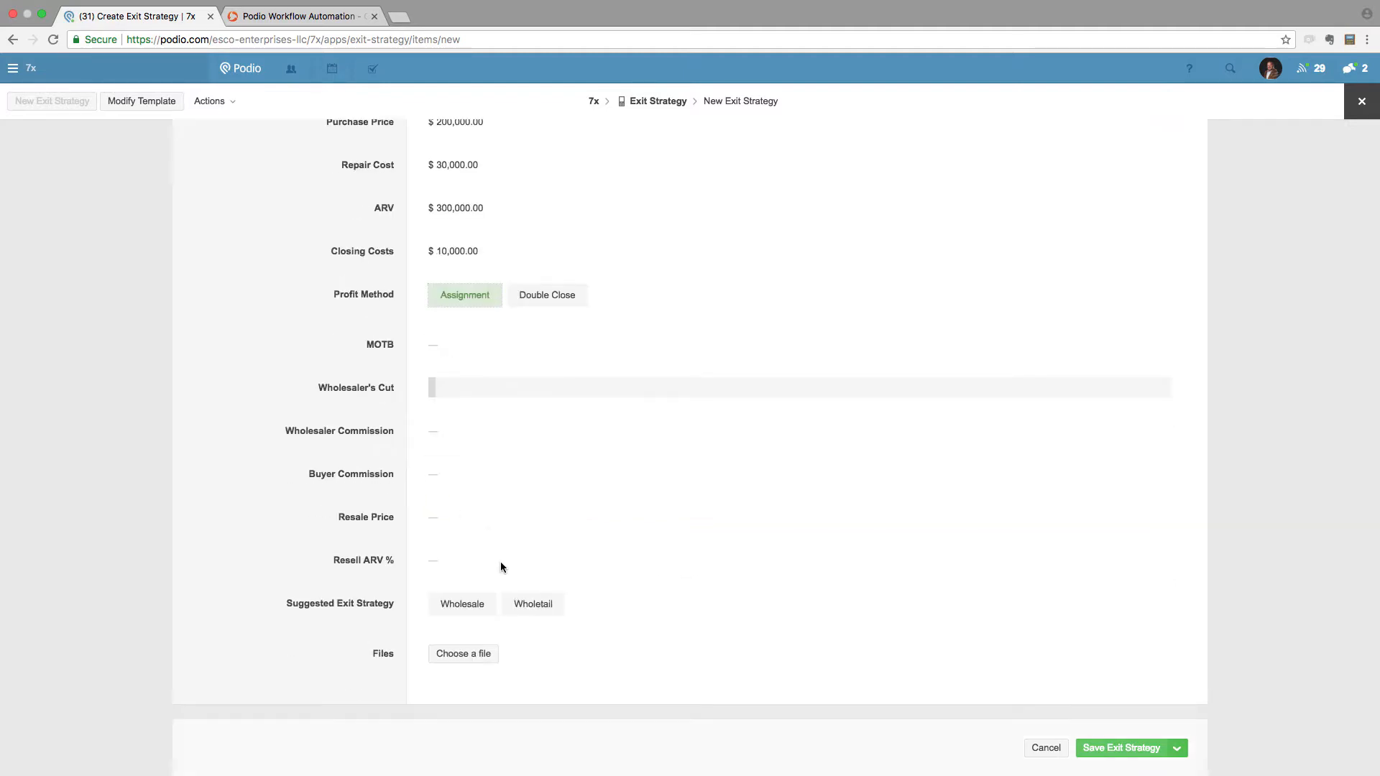
click(1110, 748)
- Set the Wholesaler's Cut on the saved exit strategy to 50%
scroll(575, 524, up, 2)
click(518, 504)
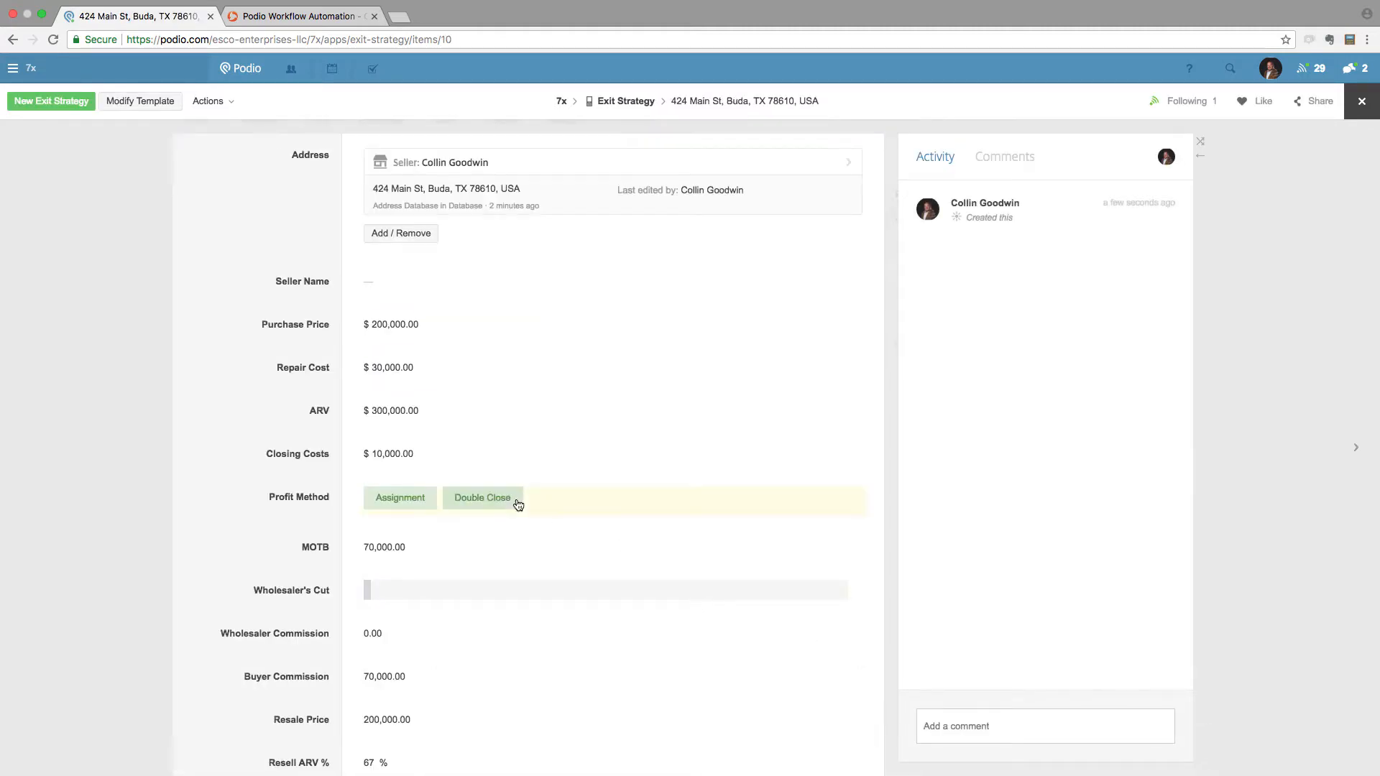
scroll(644, 604, down, 2)
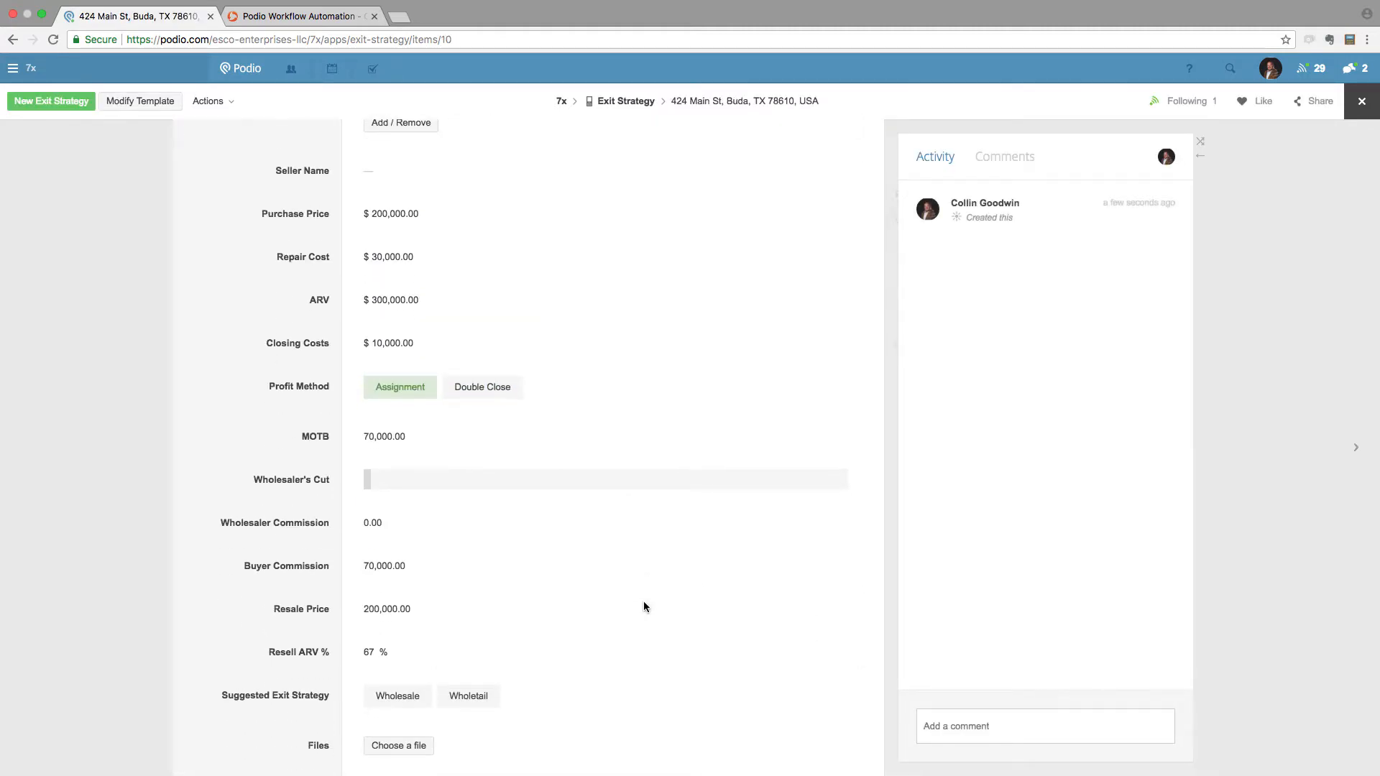
scroll(644, 607, down, 1)
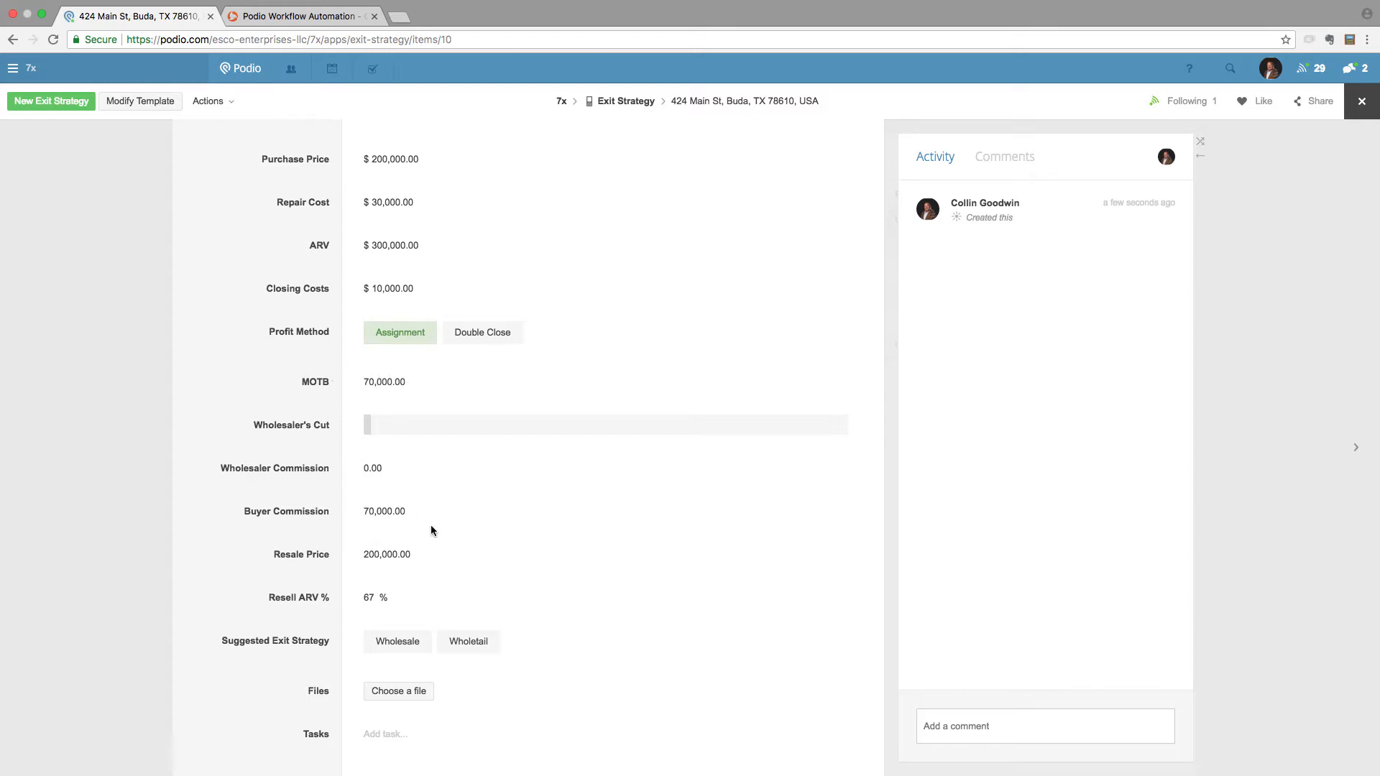
scroll(431, 531, up, 1)
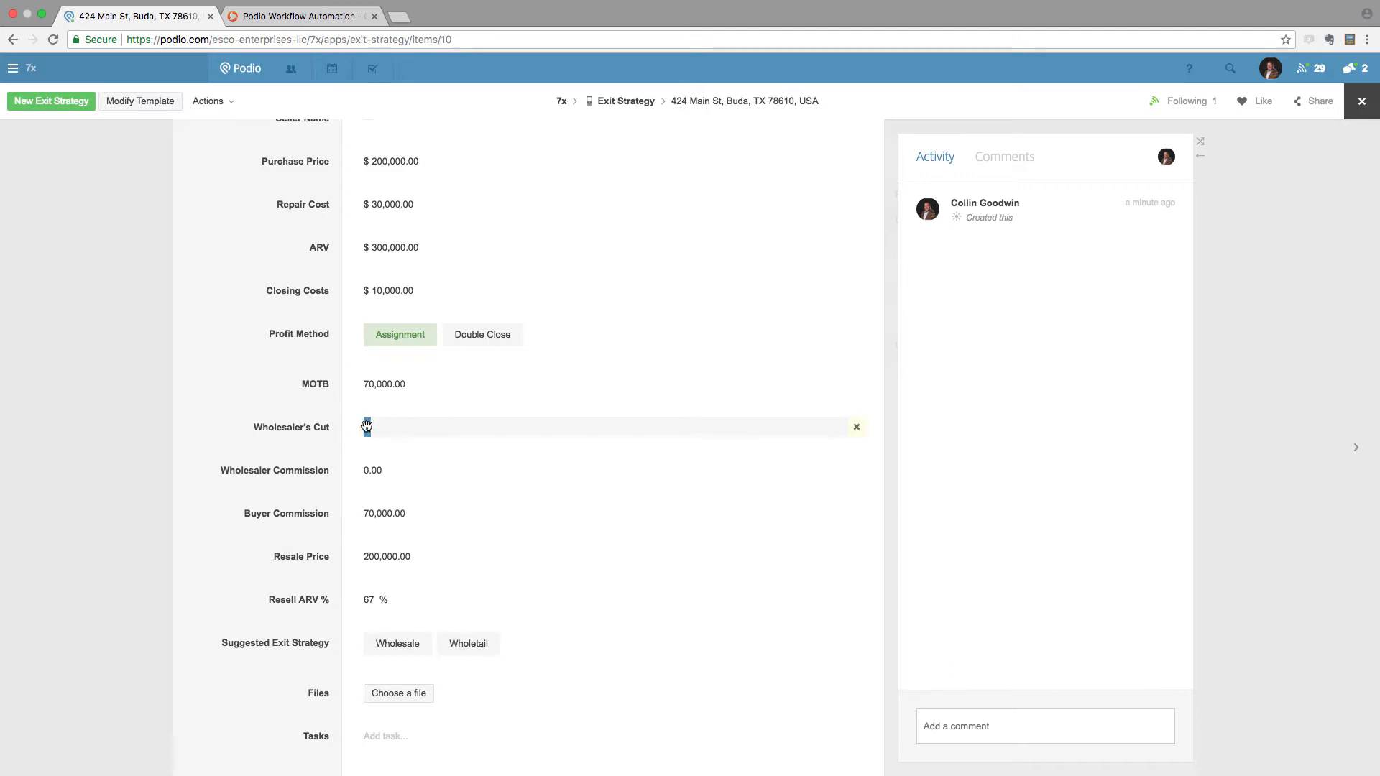
drag(367, 427, 585, 428)
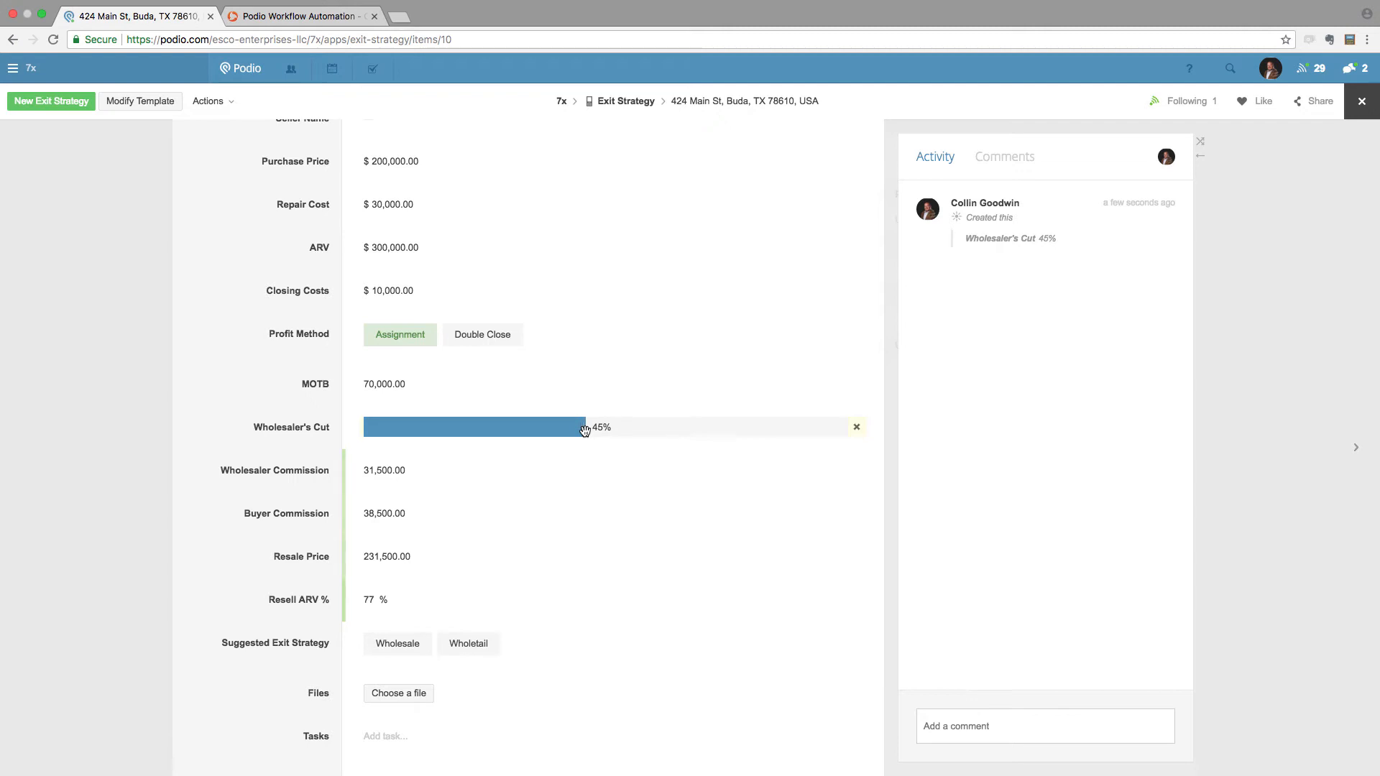
drag(584, 430, 610, 432)
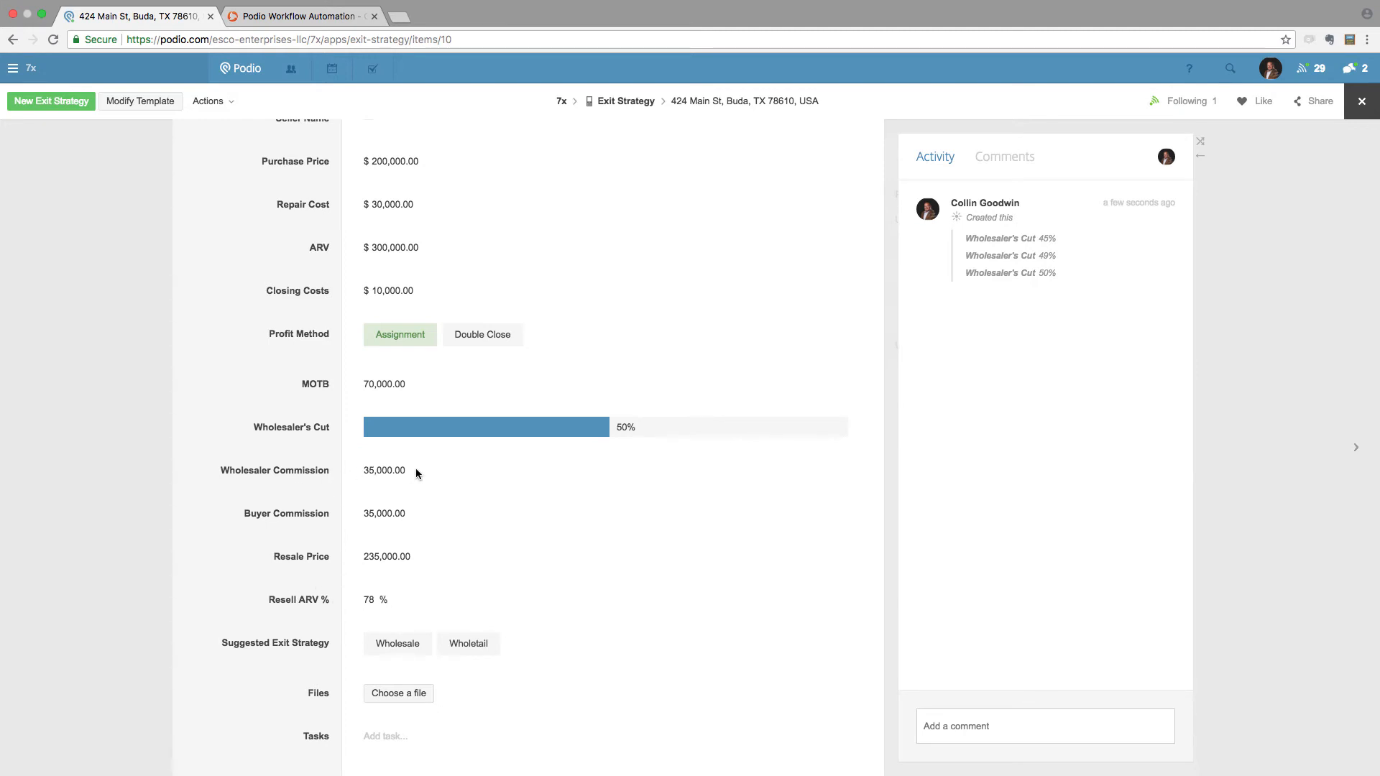
- Review the Wholesaler Commission and the deal figures, and set the Suggested Exit Strategy to Wholesale
drag(402, 472, 345, 472)
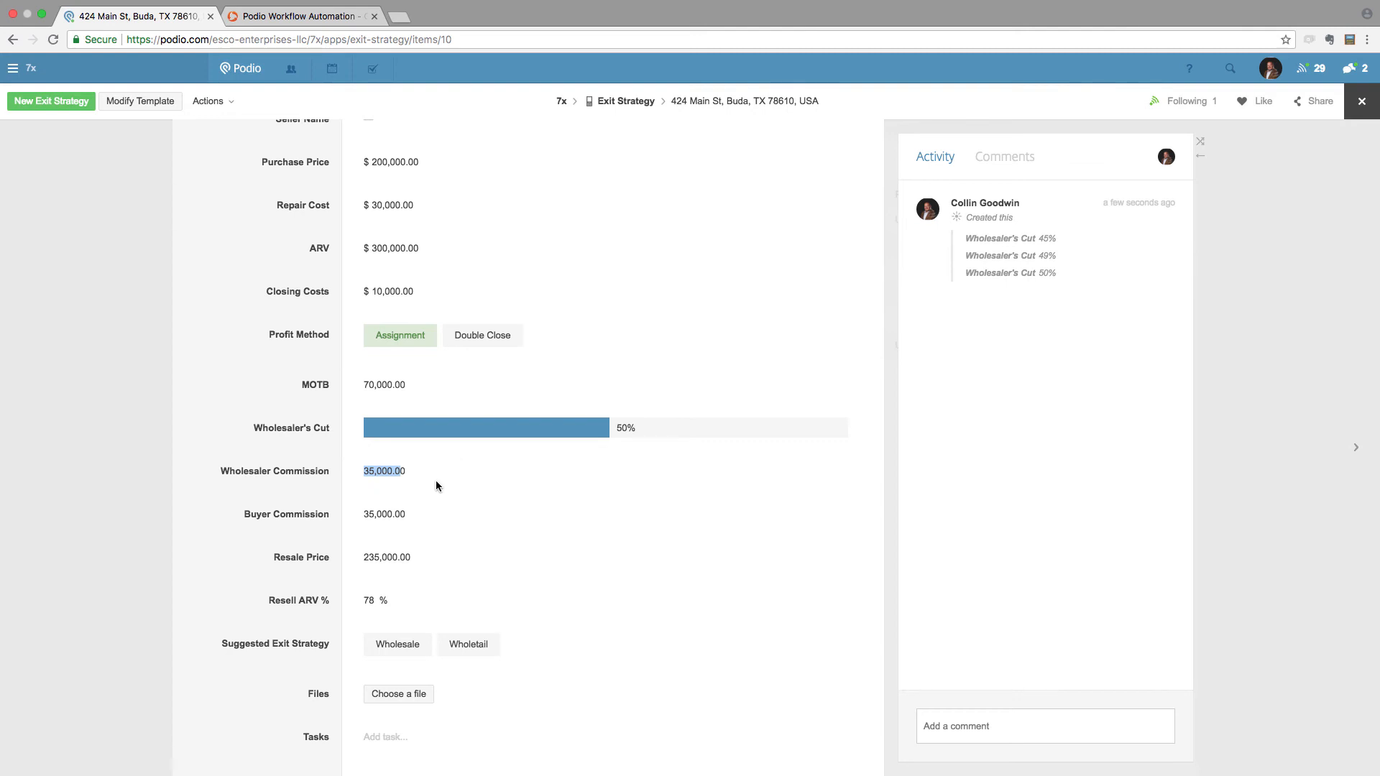
scroll(404, 255, up, 2)
scroll(403, 255, up, 2)
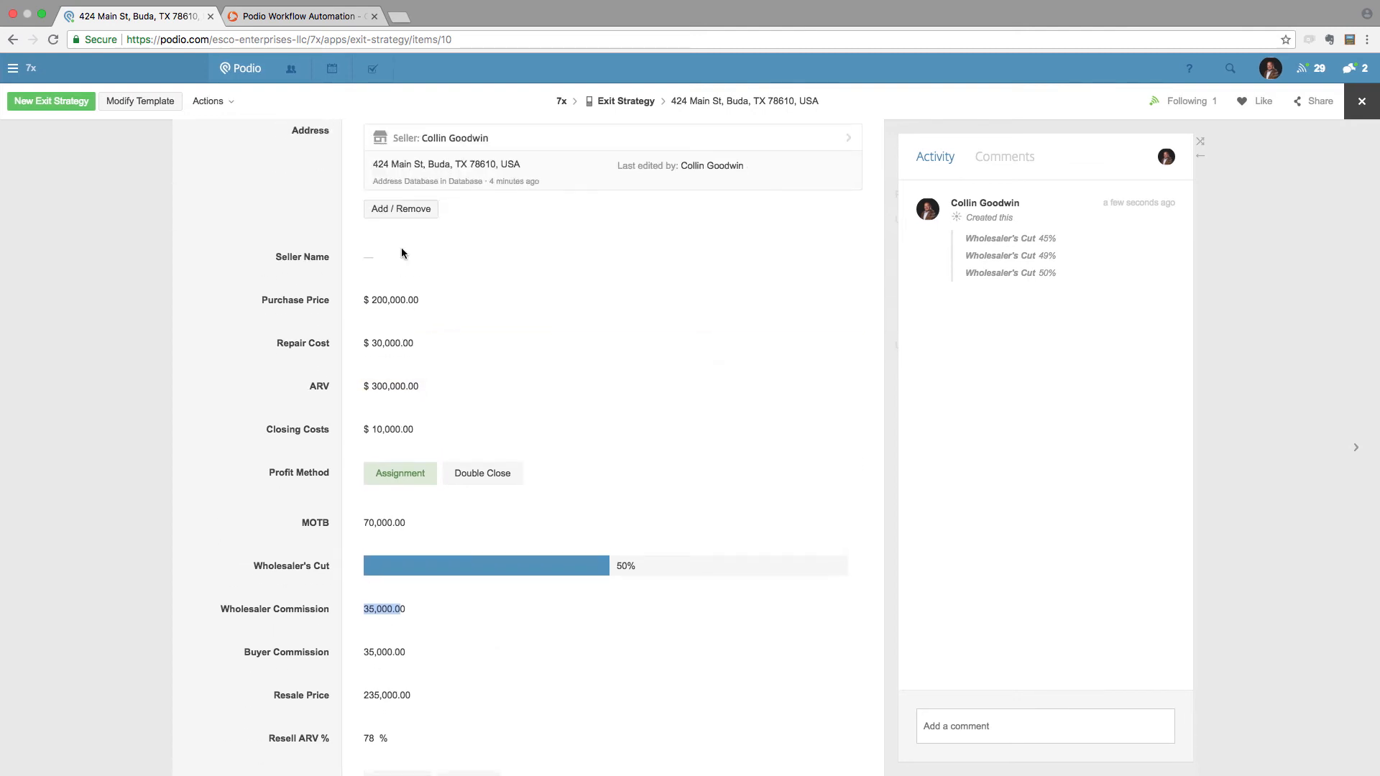
scroll(532, 493, down, 3)
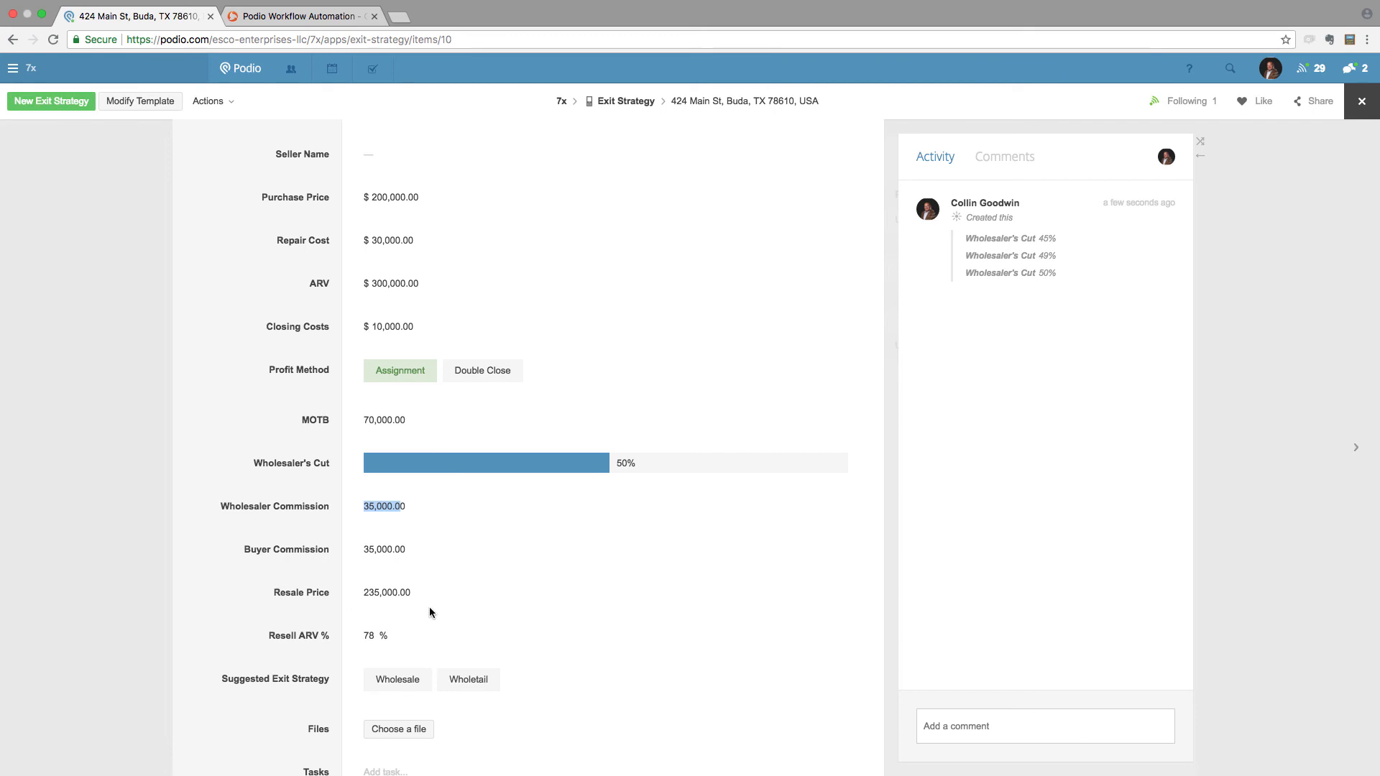
scroll(430, 612, down, 3)
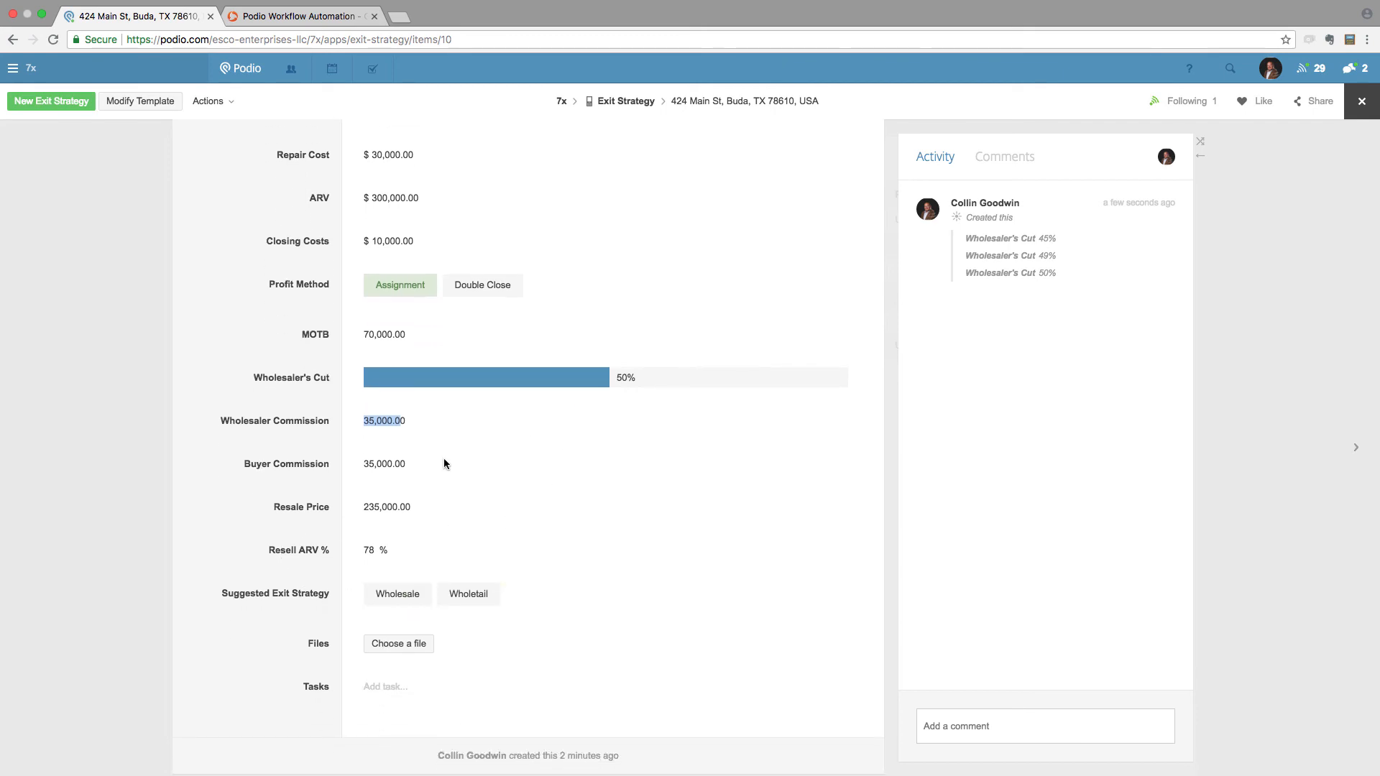
click(383, 595)
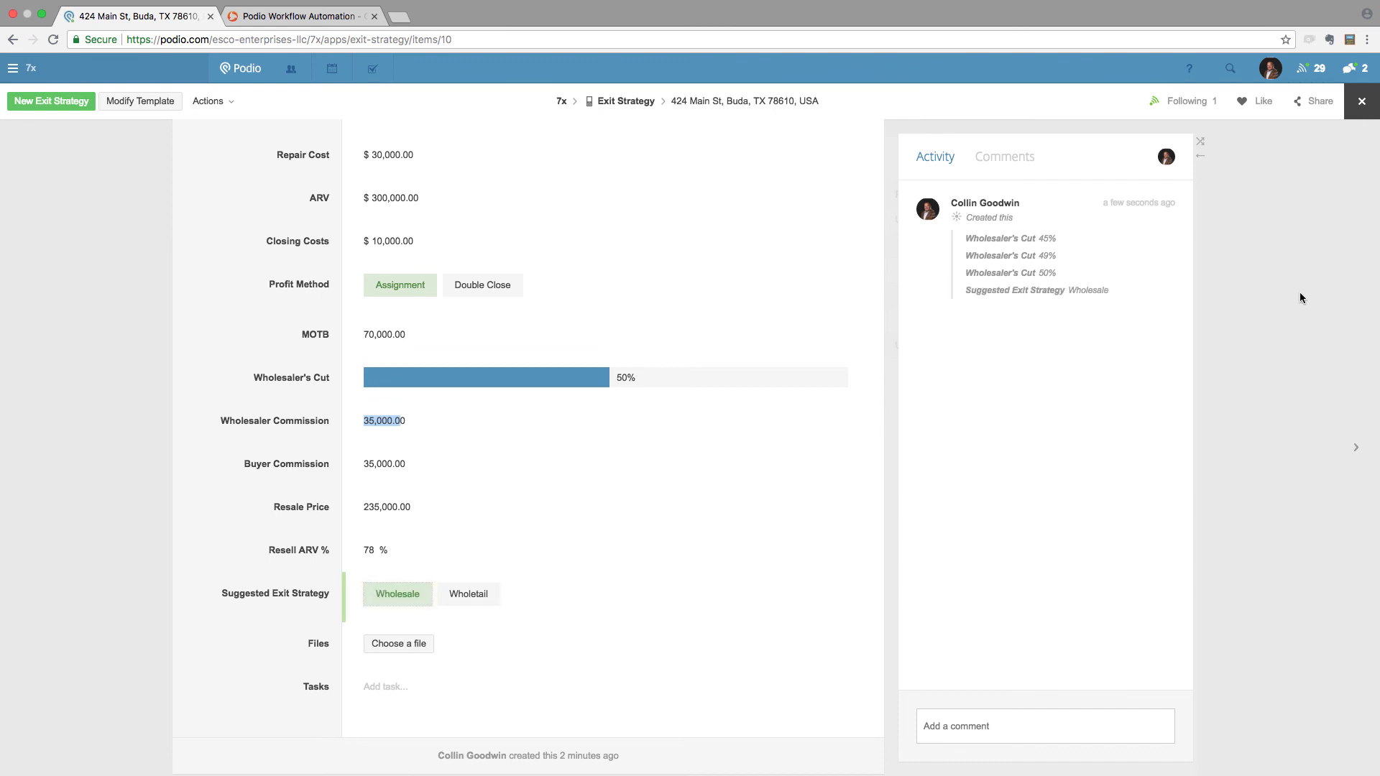
scroll(746, 298, up, 3)
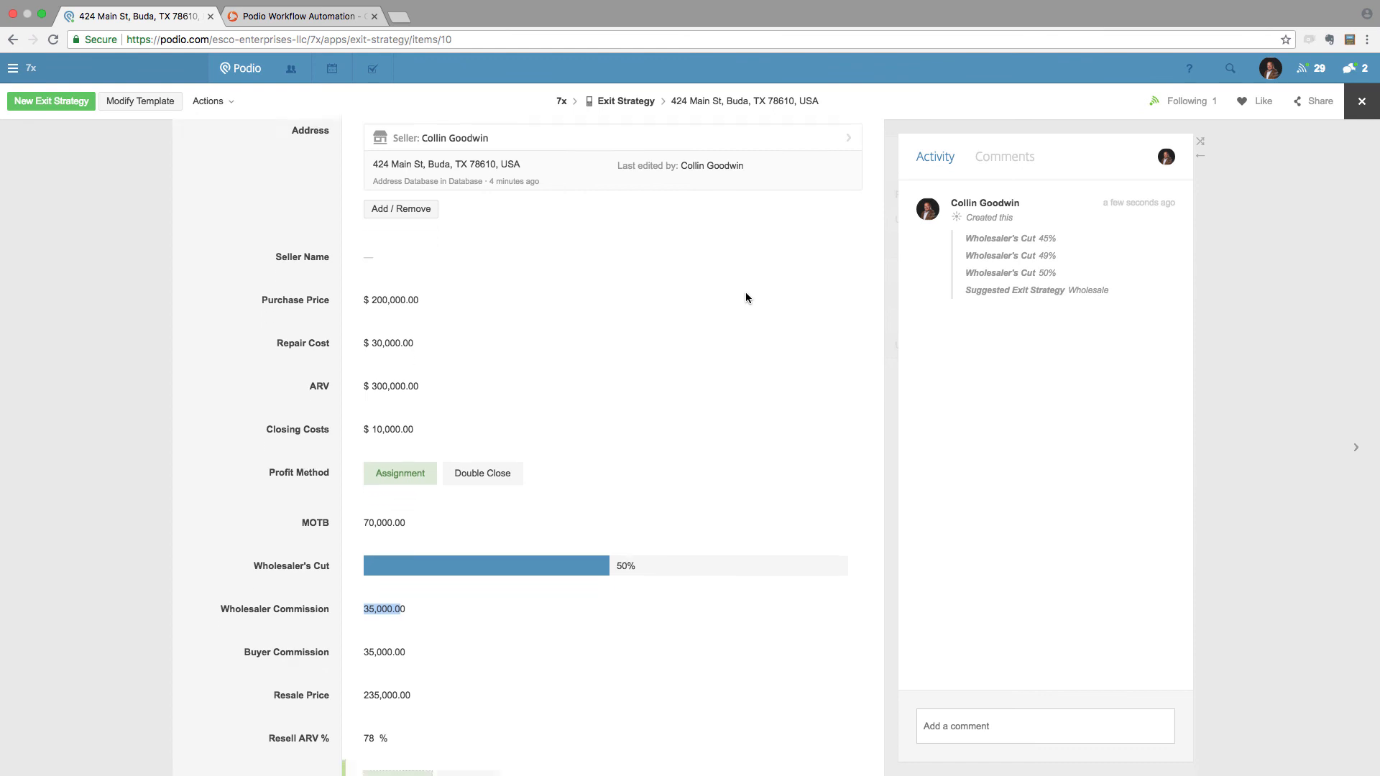
scroll(746, 298, down, 1)
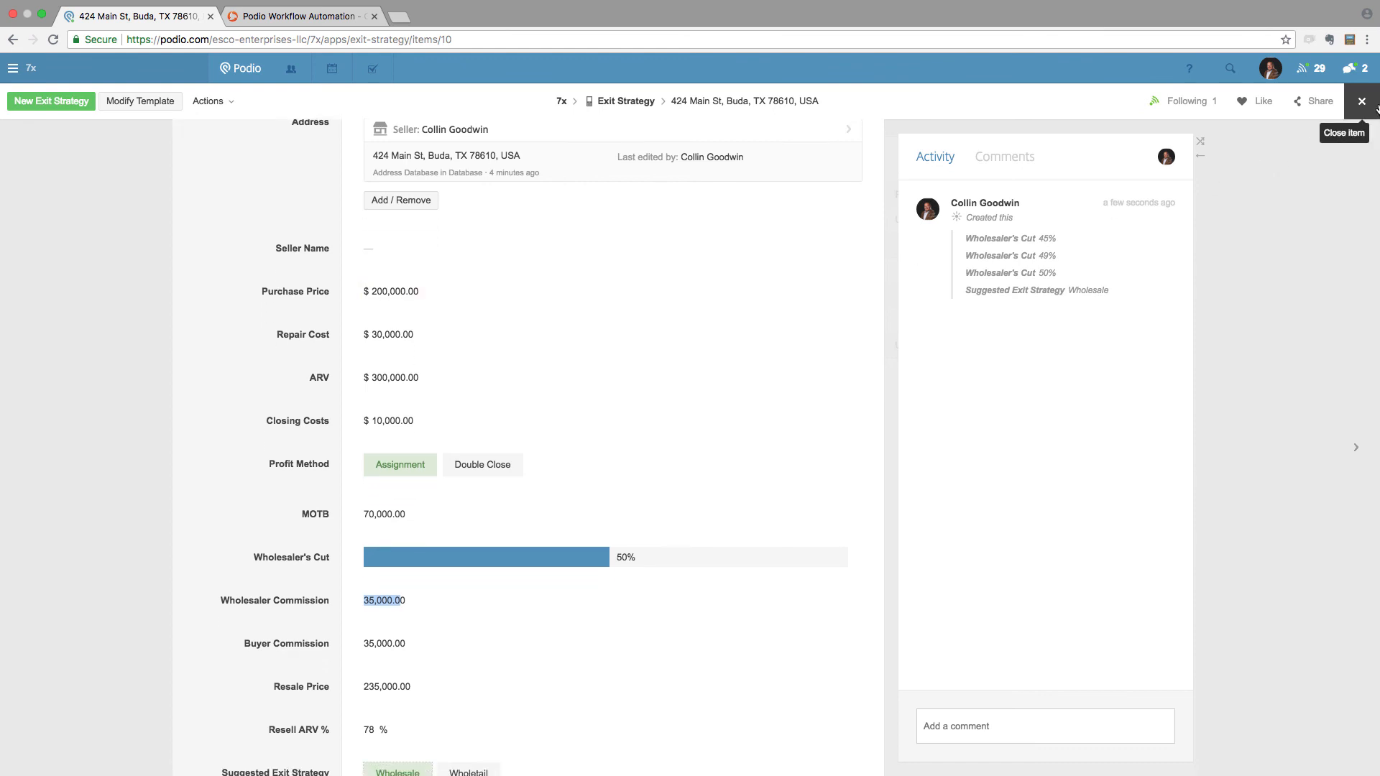